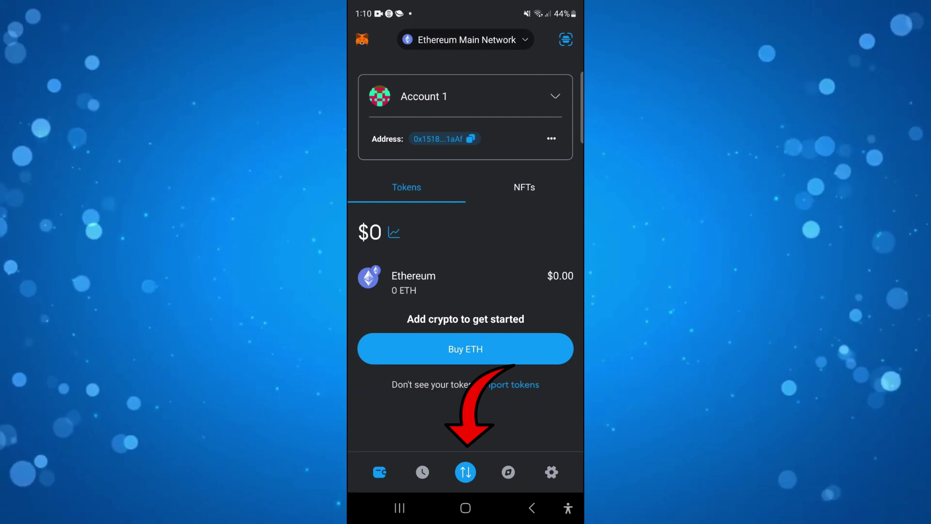
# Open the Swap screen, search 'Bnb' as the source token, then close the list unchosen.
pyautogui.click(466, 472)
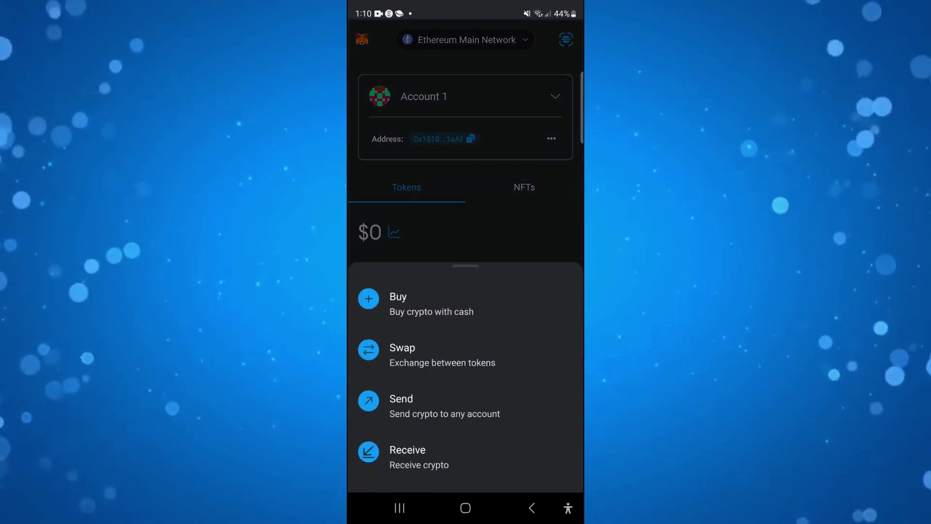
pyautogui.click(402, 353)
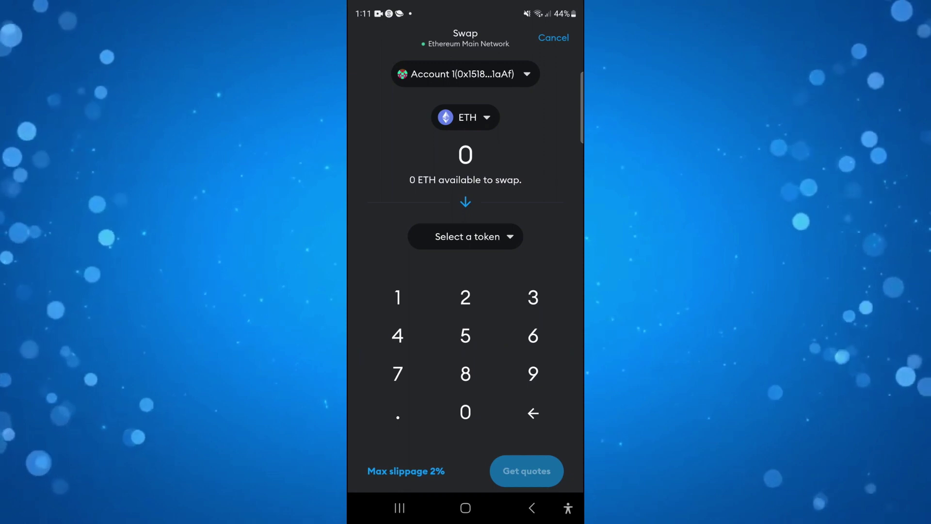
pyautogui.click(466, 117)
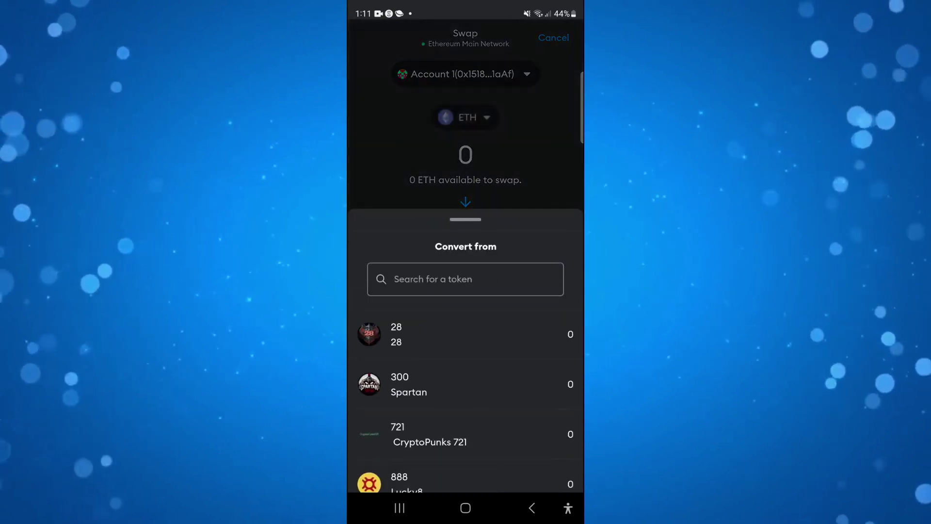
pyautogui.click(465, 279)
pyautogui.write('Bn')
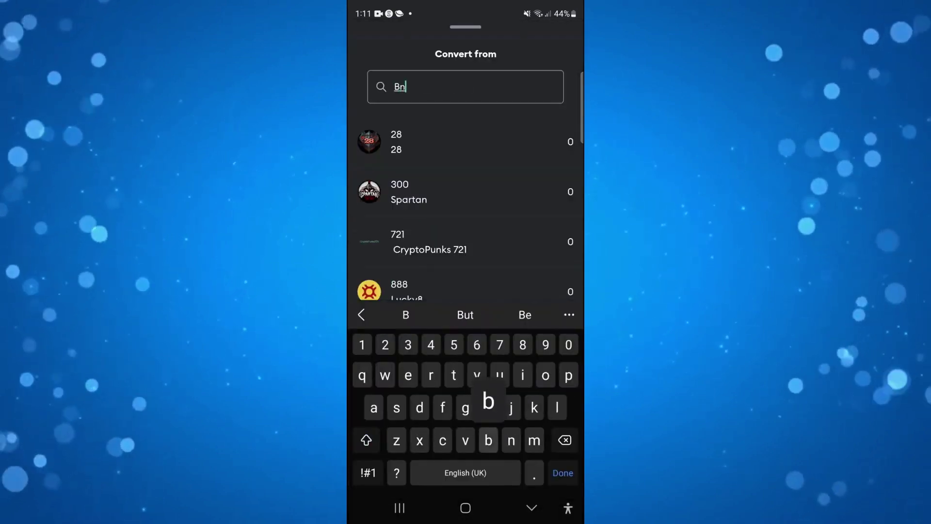
pyautogui.write('b')
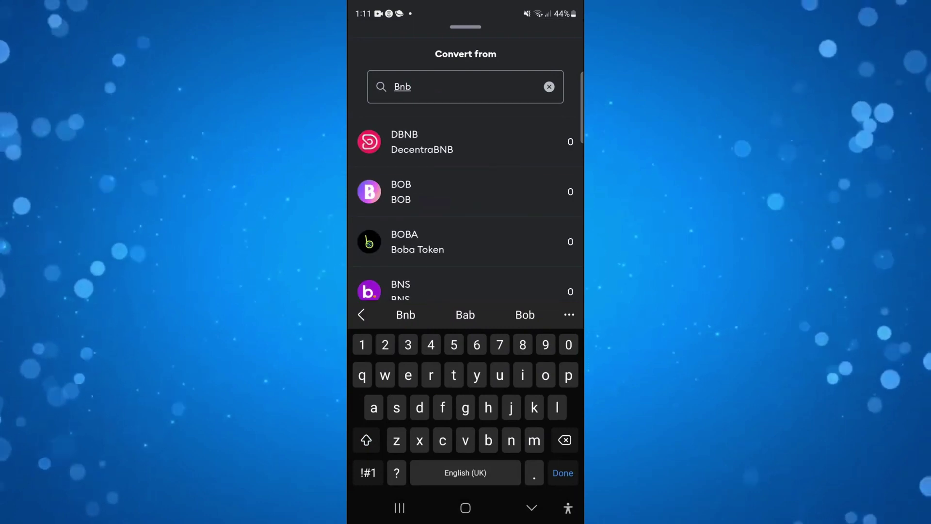
pyautogui.click(532, 509)
pyautogui.click(531, 508)
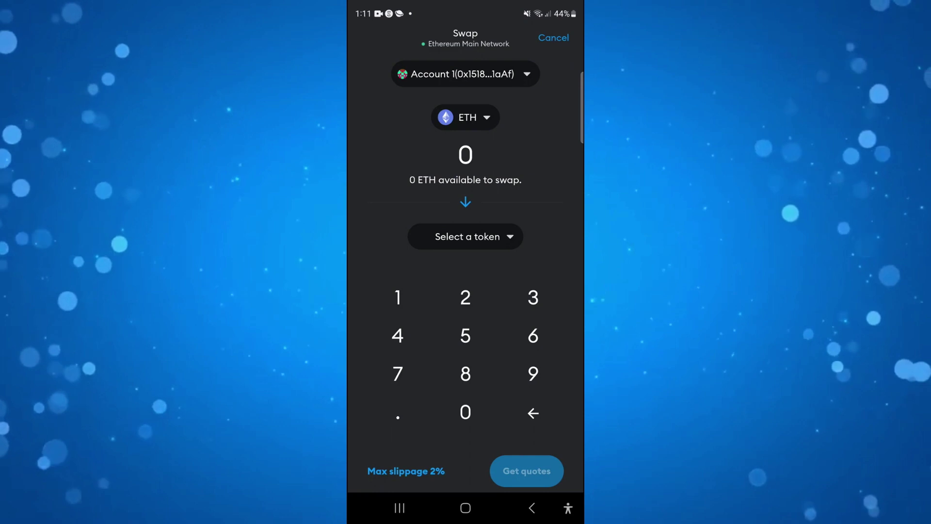
# Return to the wallet and open Add Network to list Avalanche, Arbitrum, BNB Smart Chain, Polygon.
pyautogui.click(531, 508)
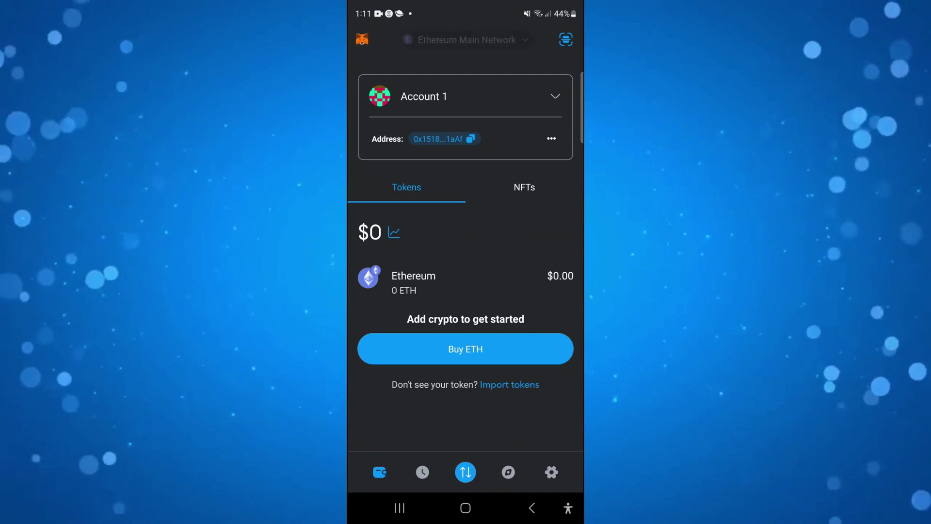
pyautogui.click(466, 40)
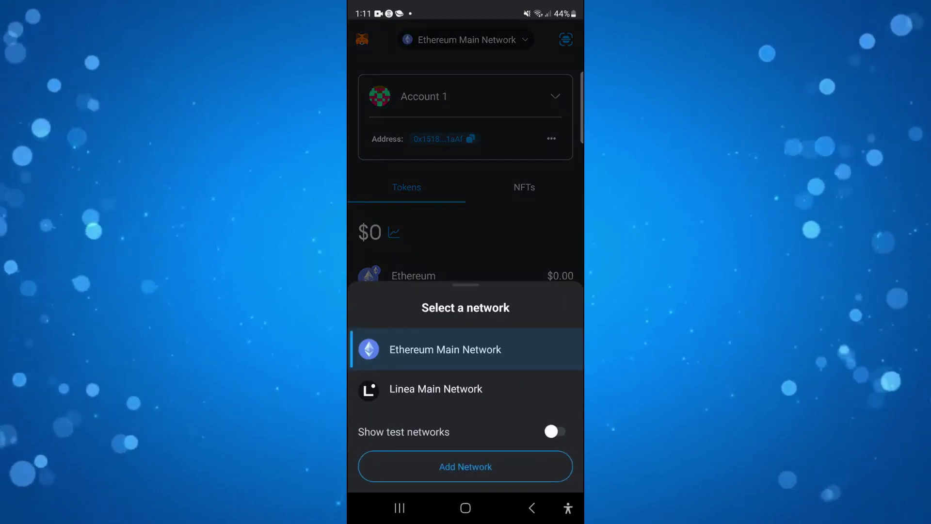
pyautogui.click(465, 467)
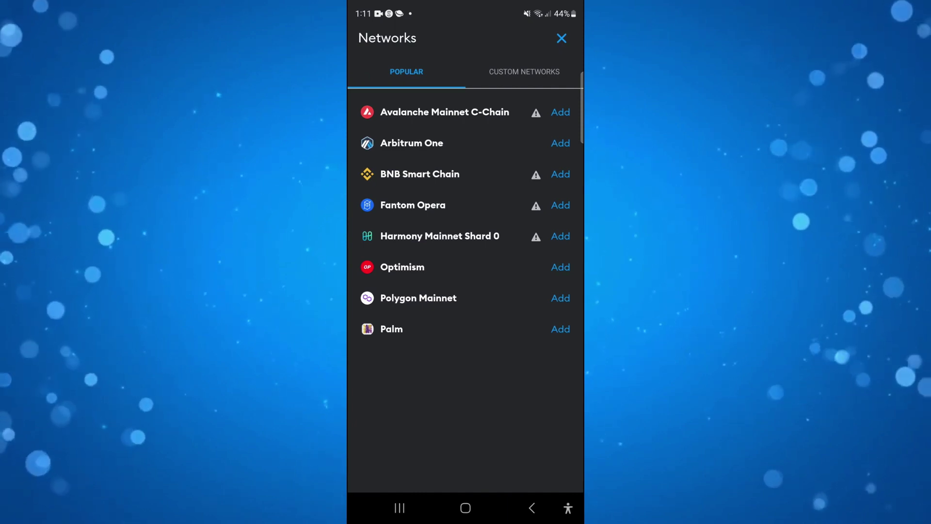
# Add and approve BNB Smart Chain, switch to it, and dismiss the notice.
pyautogui.click(560, 174)
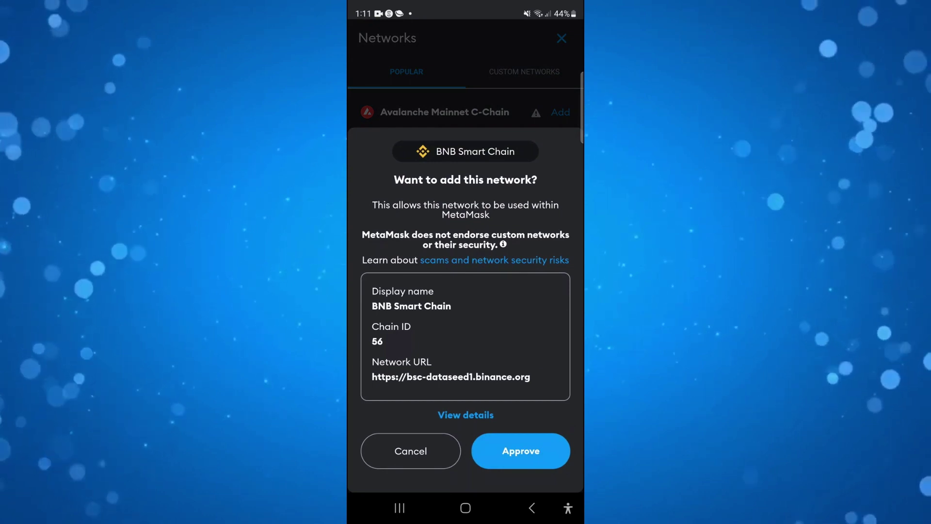
pyautogui.click(521, 451)
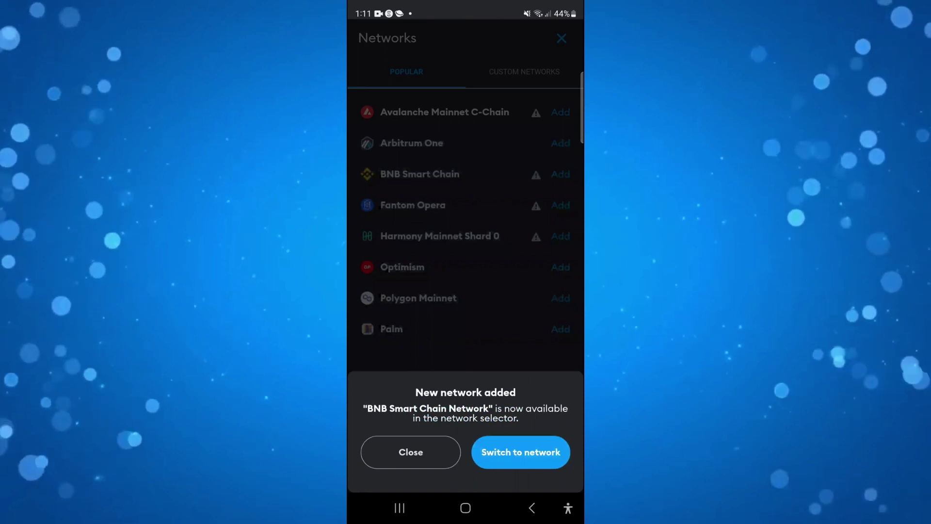
pyautogui.click(521, 452)
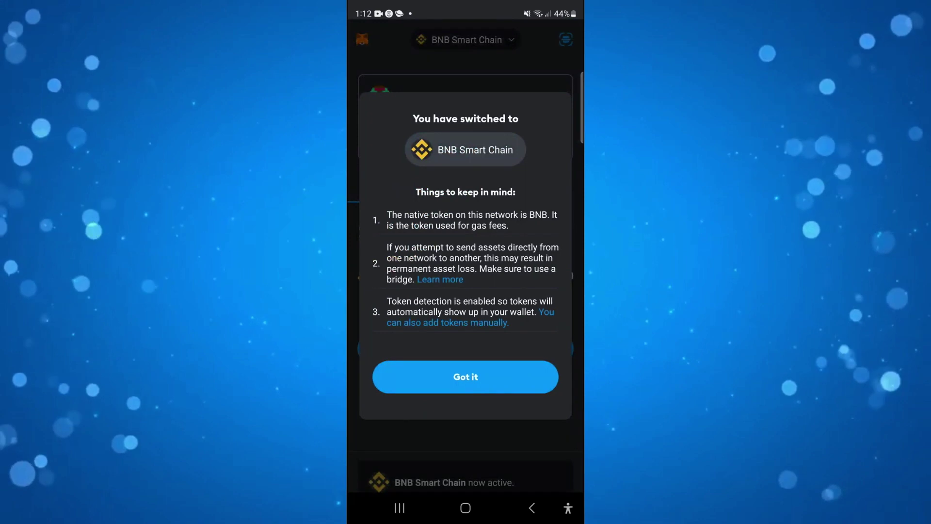
pyautogui.click(466, 376)
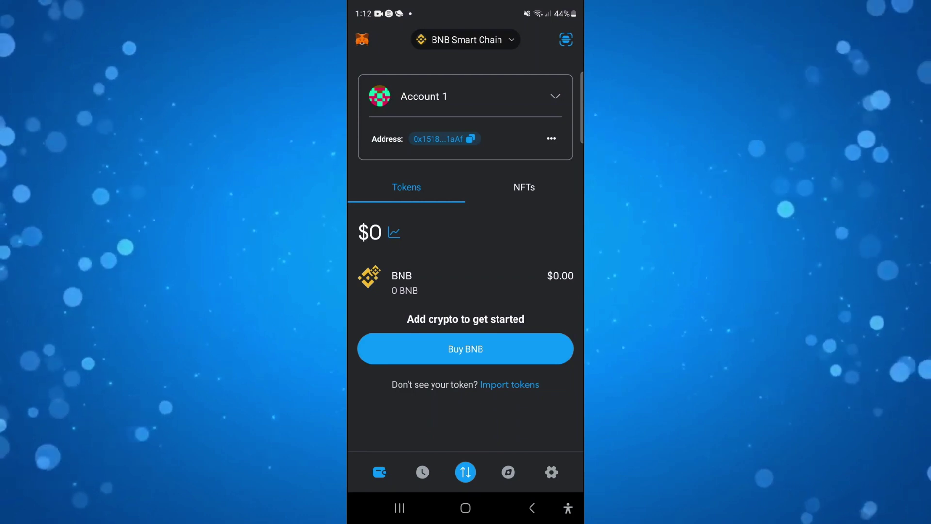
# Open Swap on BNB Smart Chain and pick ETH as the destination token.
pyautogui.click(466, 472)
pyautogui.click(408, 352)
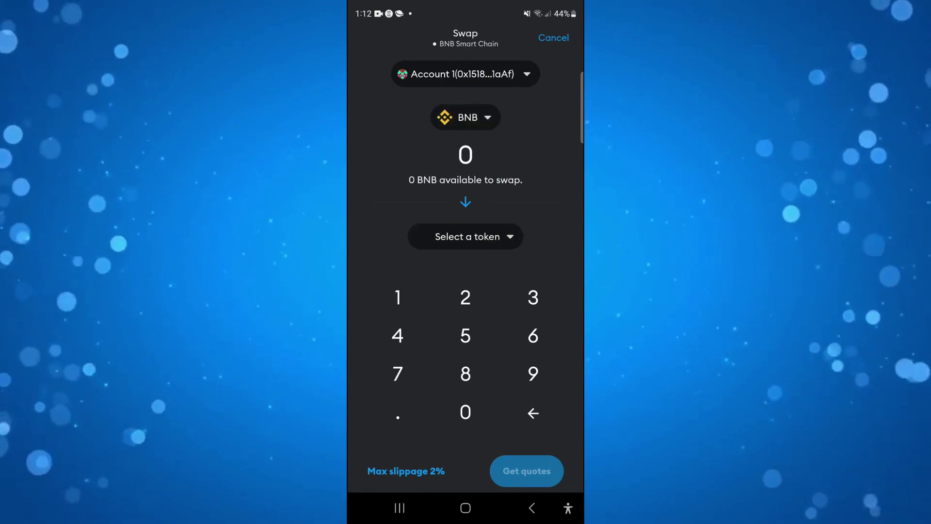
pyautogui.click(466, 237)
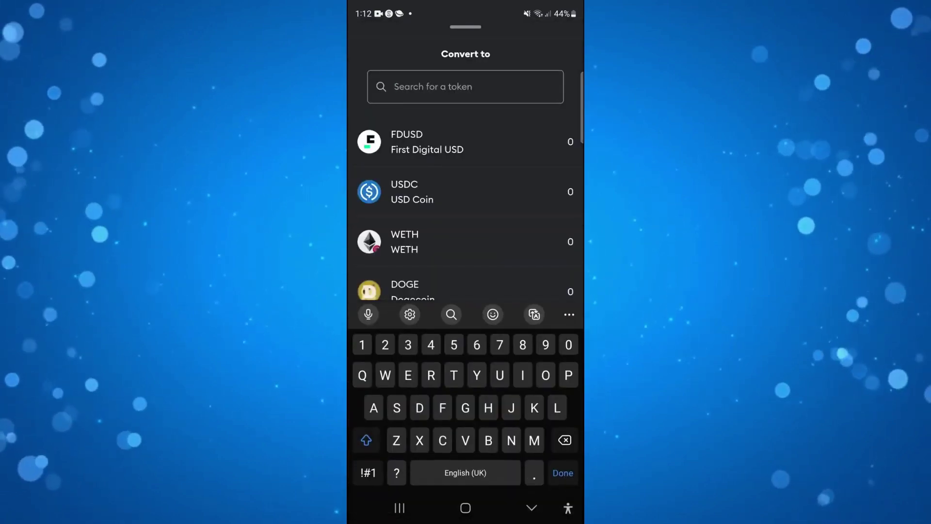
pyautogui.write('Eth')
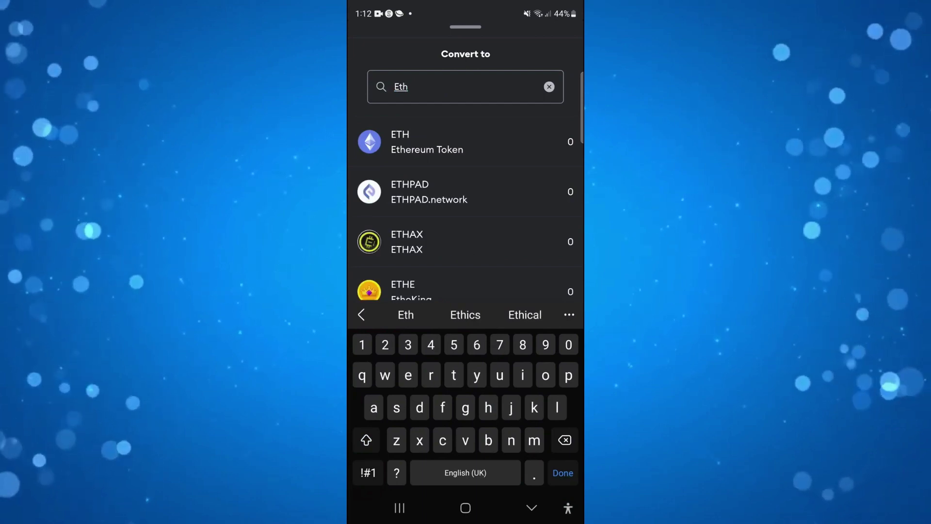
pyautogui.click(427, 141)
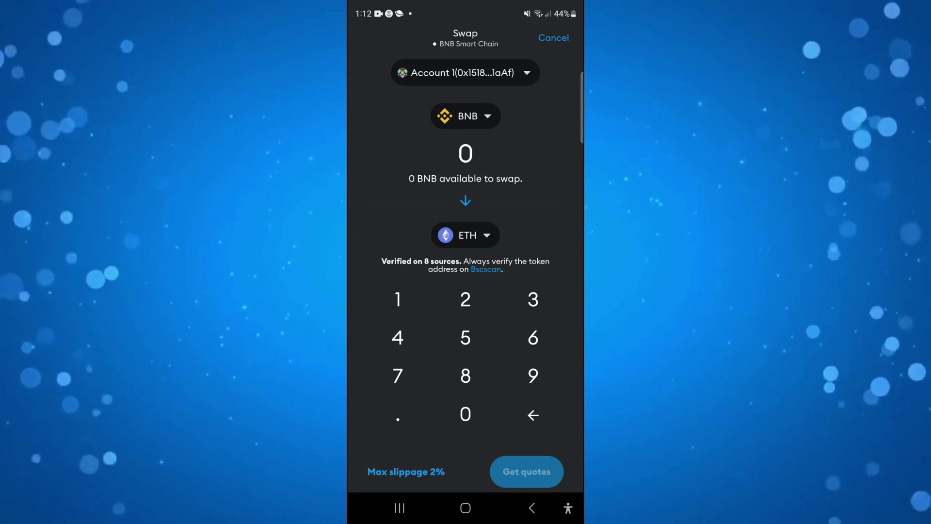
pyautogui.write('2')
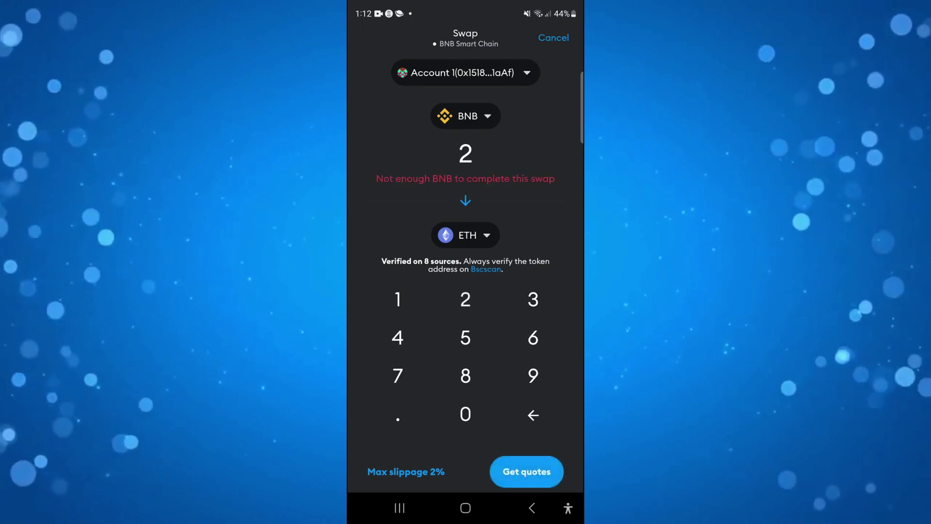
pyautogui.write('0')
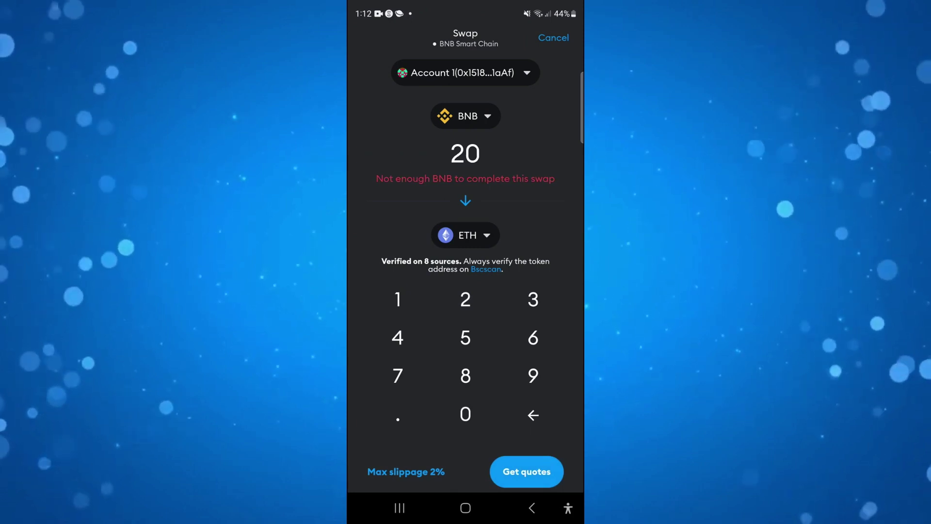
# Fetch the quote swapping 20 BNB for about 3.9575 ETH.
pyautogui.click(526, 472)
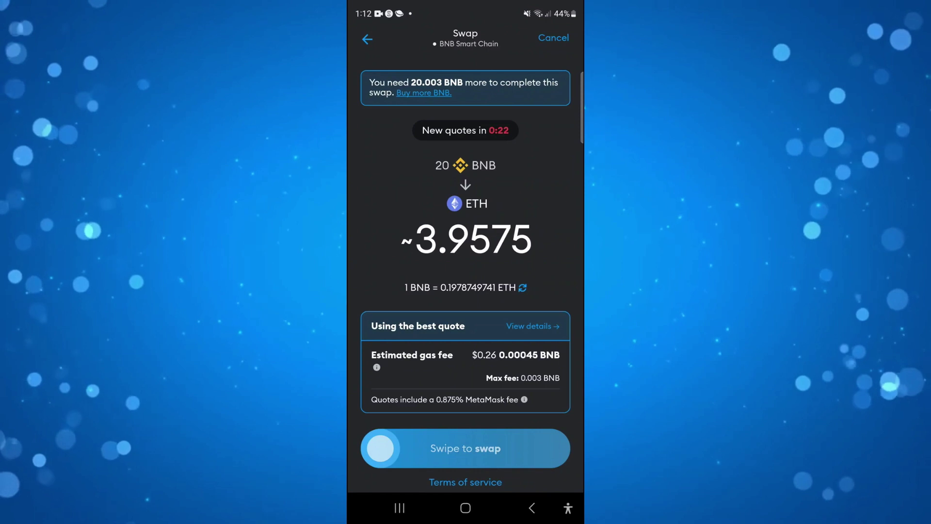
pyautogui.scroll(-1, 466, 292)
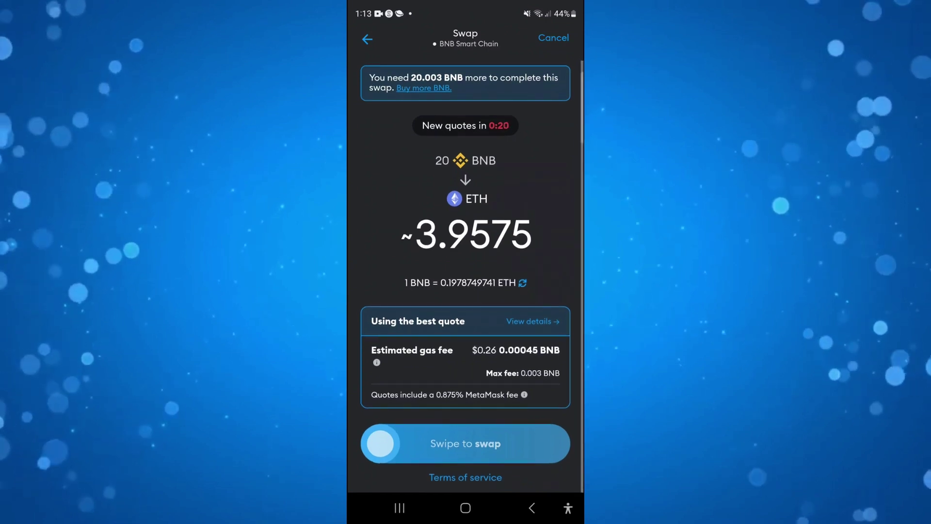